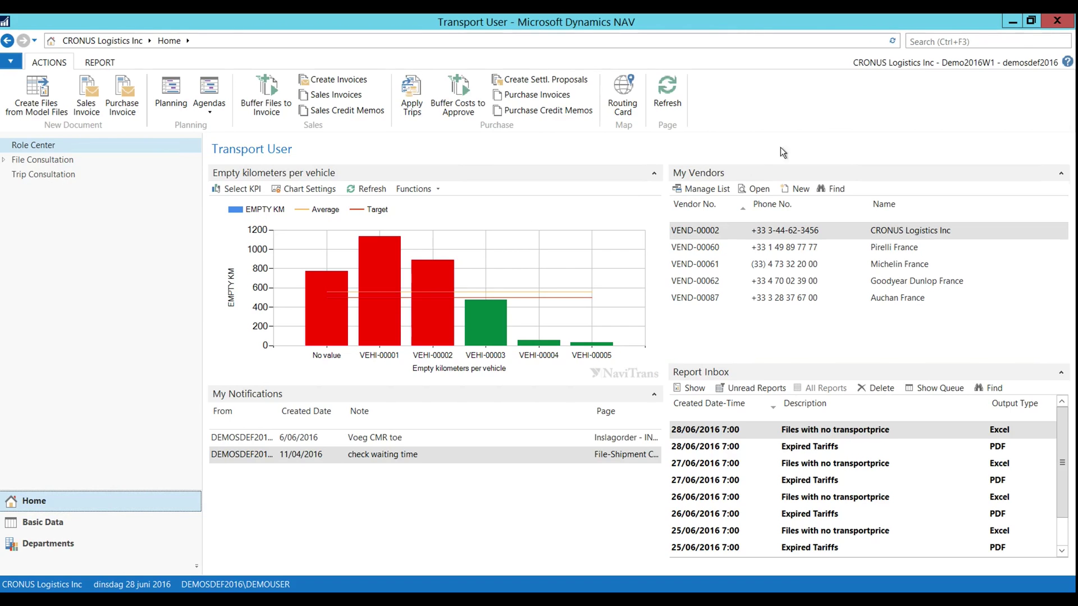
Find the Excel Templates list, open the REVENUE PER ROUTE template for editing and view its export type options.
{"action": "left_click", "coordinate": [933, 44]}
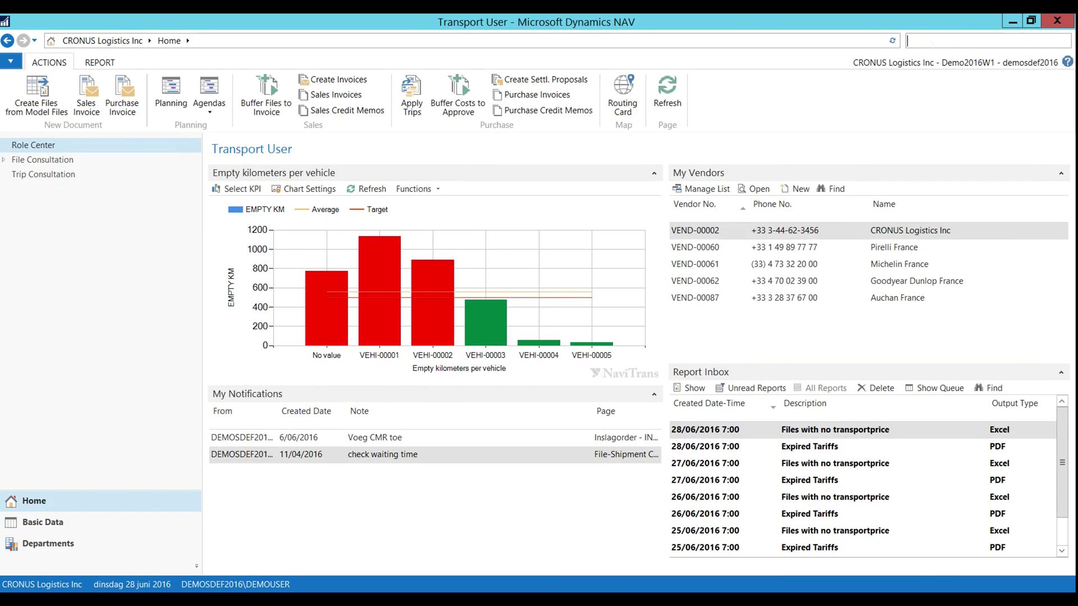
{"action": "type", "text": "excel templates"}
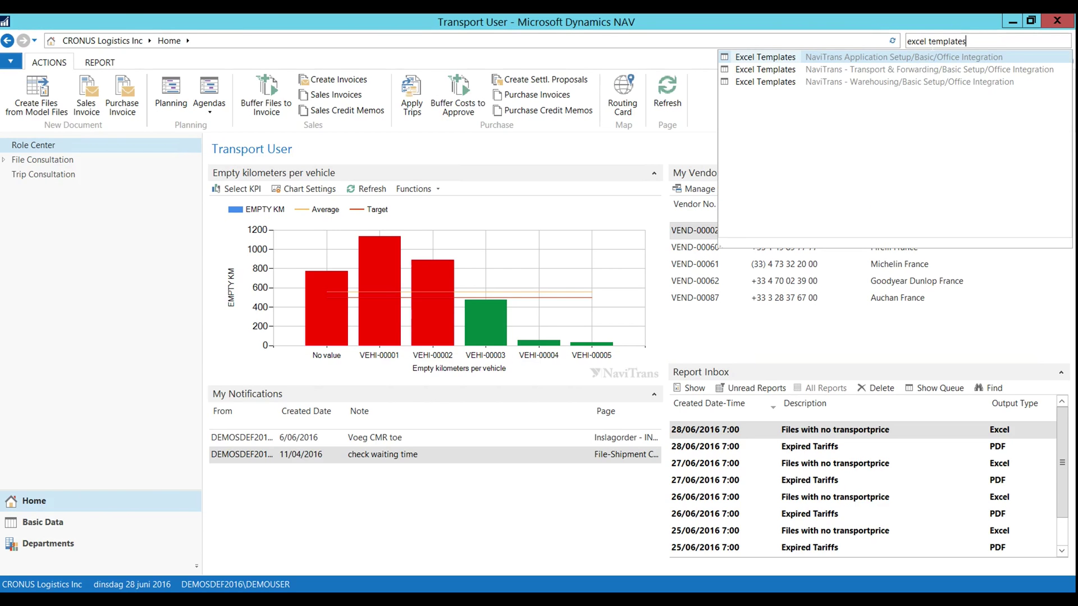
{"action": "left_click", "coordinate": [775, 59]}
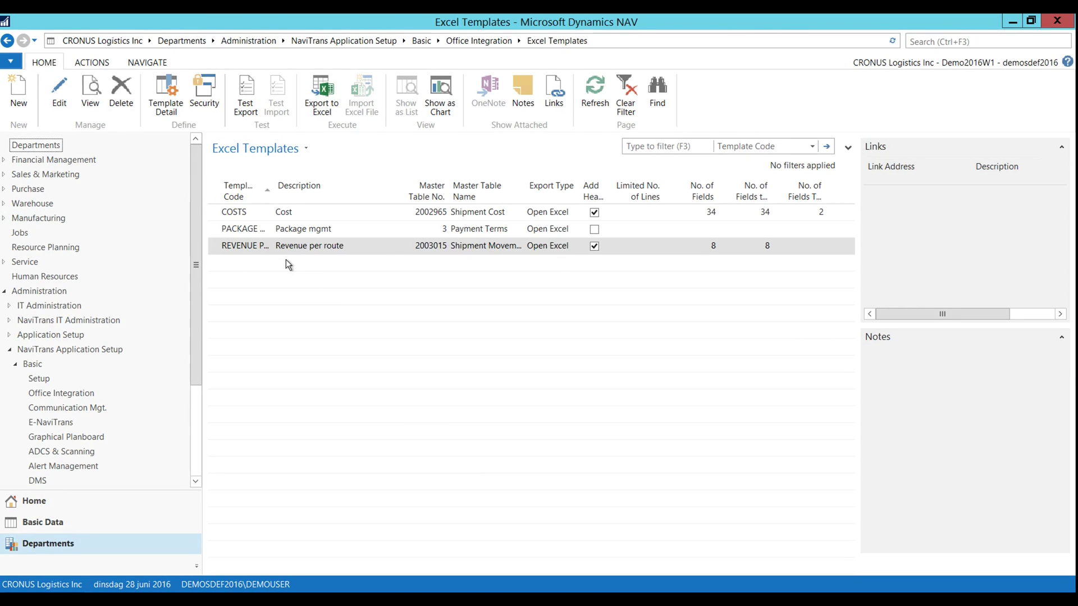
{"action": "left_click", "coordinate": [69, 101]}
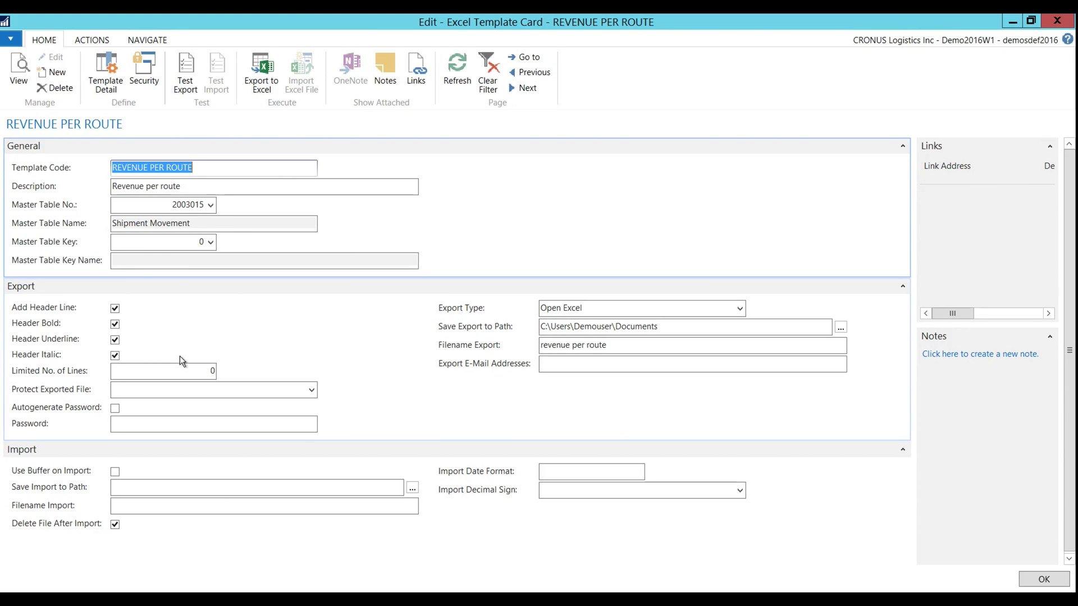
{"action": "left_click", "coordinate": [740, 309]}
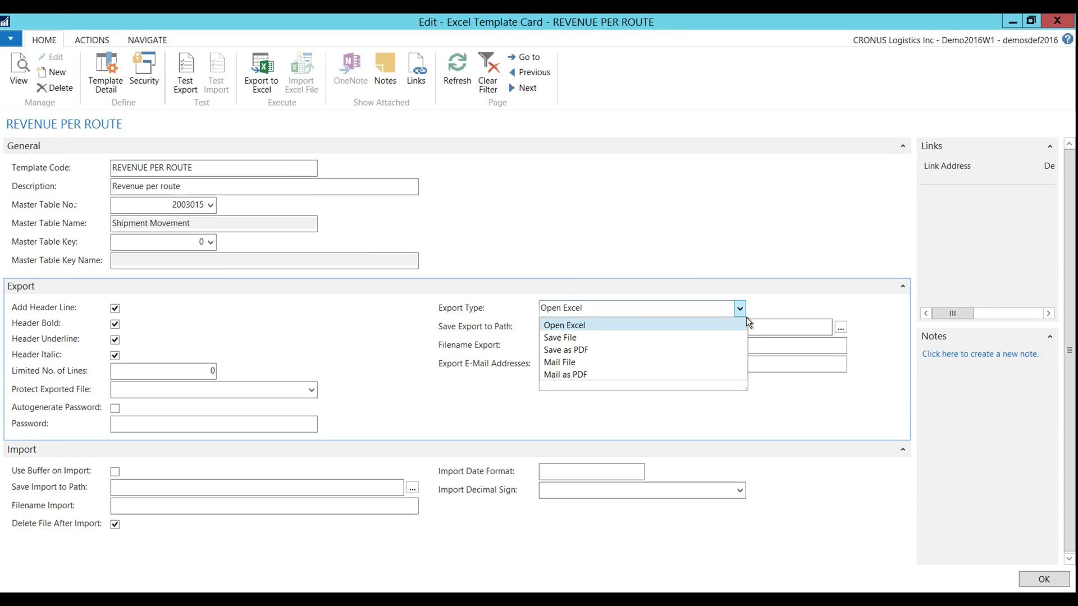
{"action": "left_click", "coordinate": [790, 308]}
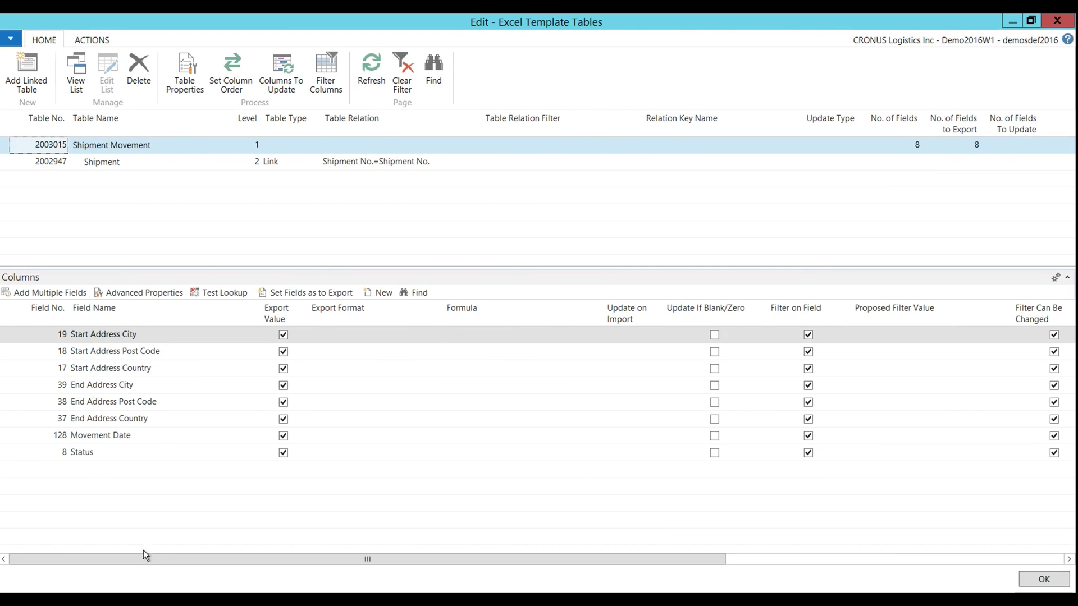
Add the File table (2002946) as a linked table under Shipment in the template tables.
{"action": "left_click_drag", "start_coordinate": [123, 565], "coordinate": [361, 567]}
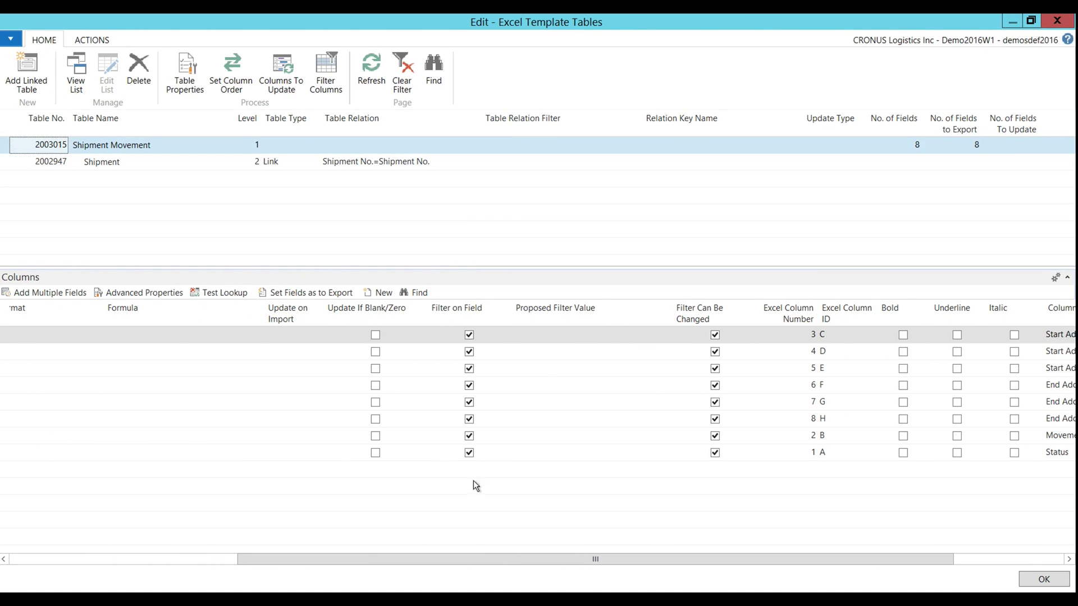
{"action": "left_click_drag", "start_coordinate": [499, 562], "coordinate": [190, 528]}
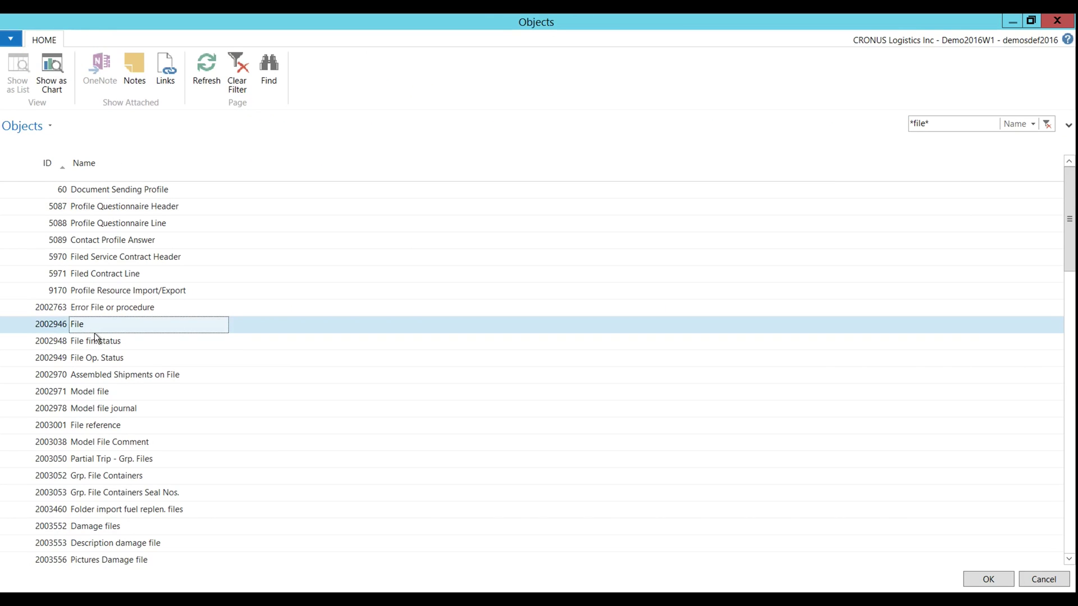
{"action": "key", "text": "Return"}
{"action": "left_click", "coordinate": [472, 461]}
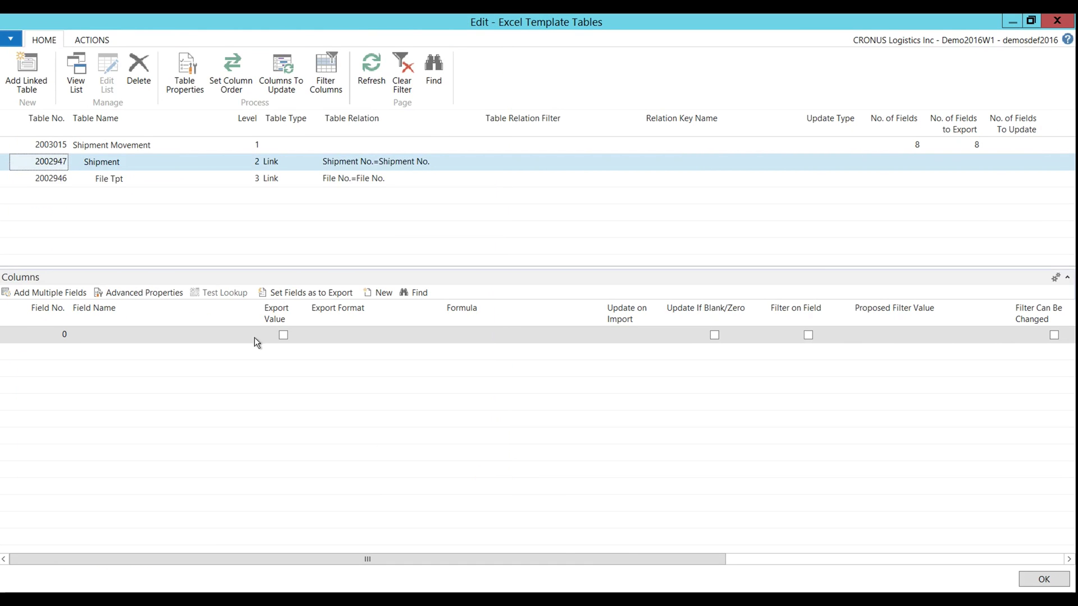
Add the fields File No. and File service as columns of the linked File Tpt table.
{"action": "left_click", "coordinate": [61, 293]}
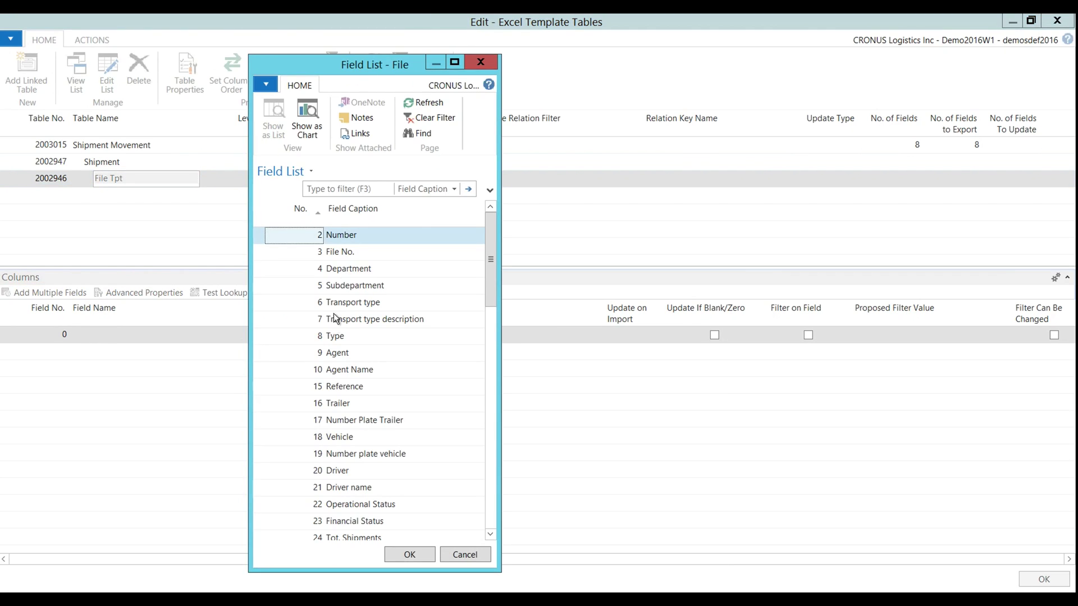
{"action": "double_click", "coordinate": [340, 254]}
{"action": "left_click", "coordinate": [62, 351]}
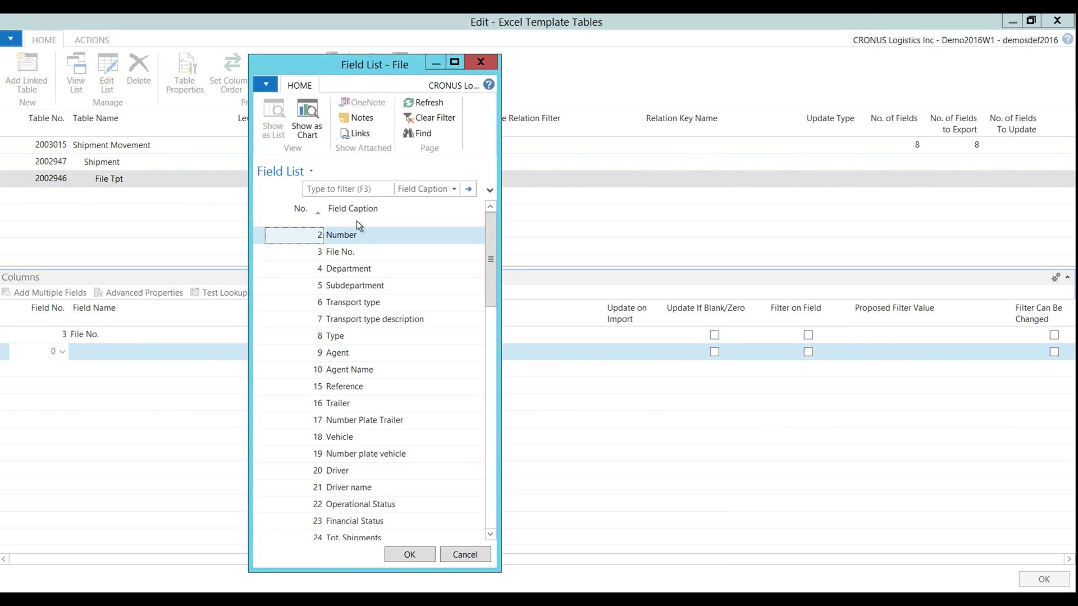
{"action": "scroll", "coordinate": [438, 337], "scroll_direction": "down", "scroll_amount": 3}
{"action": "left_click", "coordinate": [386, 387]}
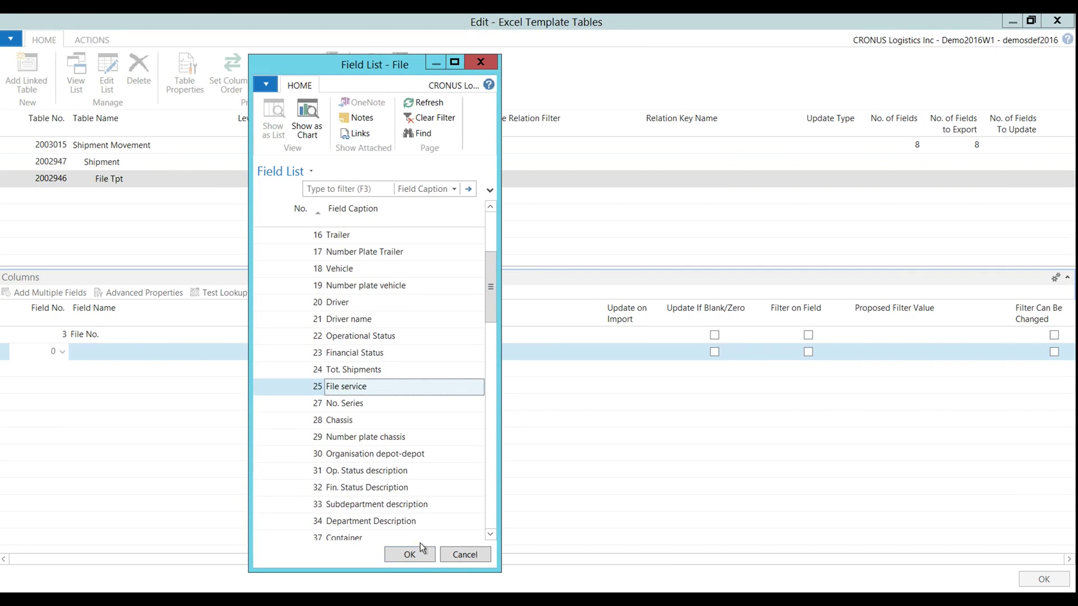
{"action": "left_click", "coordinate": [410, 554]}
Assign Excel column number 9 to File No. and 10 to File service.
{"action": "left_click_drag", "start_coordinate": [372, 565], "coordinate": [724, 558]}
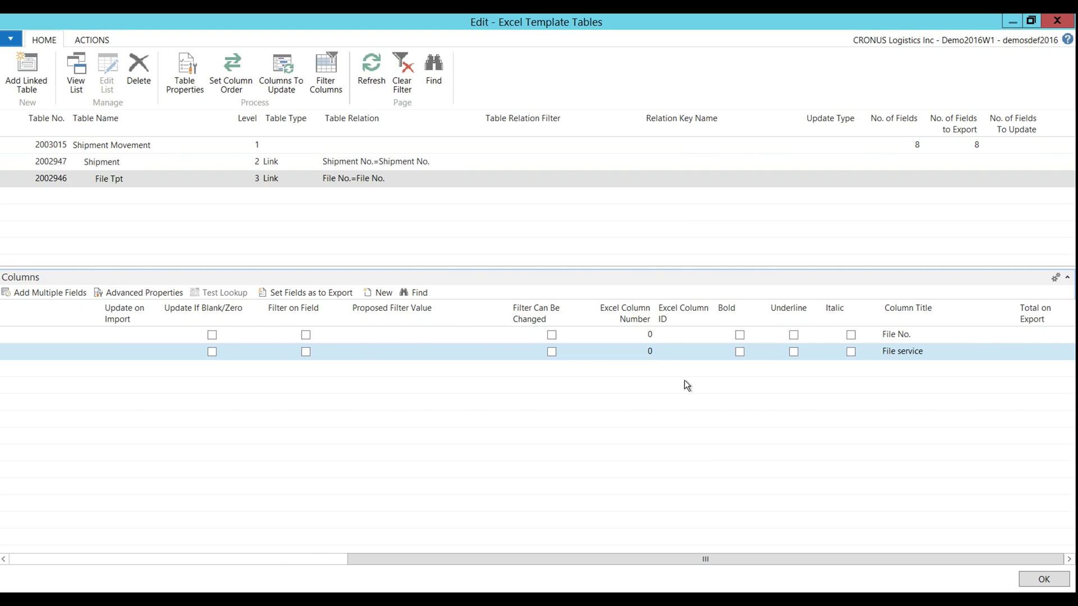
{"action": "left_click", "coordinate": [658, 336]}
{"action": "left_click", "coordinate": [658, 357]}
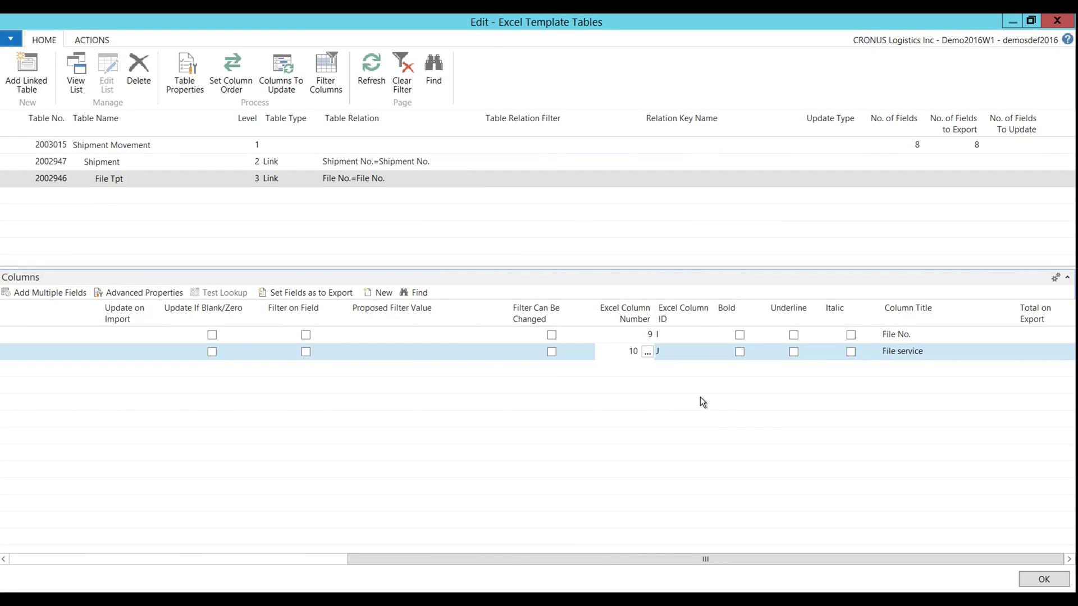
Format both the File No. and File service columns as underlined and italic.
{"action": "left_click", "coordinate": [794, 335]}
{"action": "left_click", "coordinate": [794, 352]}
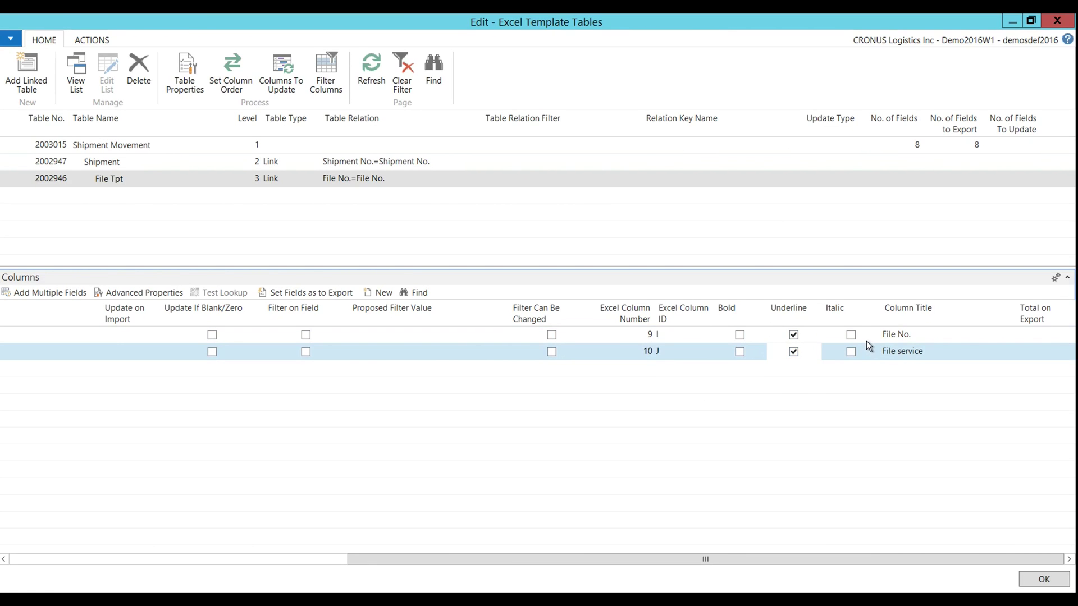
{"action": "left_click", "coordinate": [853, 336]}
{"action": "left_click", "coordinate": [852, 352]}
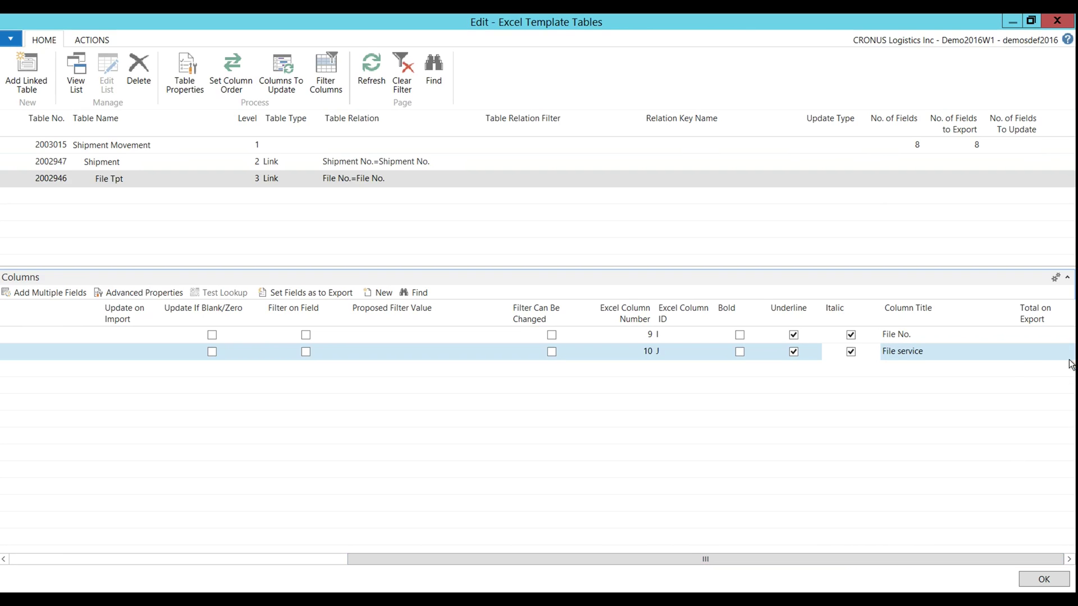
Set the total on export of the File service column to Sum and close the template tables.
{"action": "left_click", "coordinate": [1044, 354]}
{"action": "left_click", "coordinate": [1068, 352]}
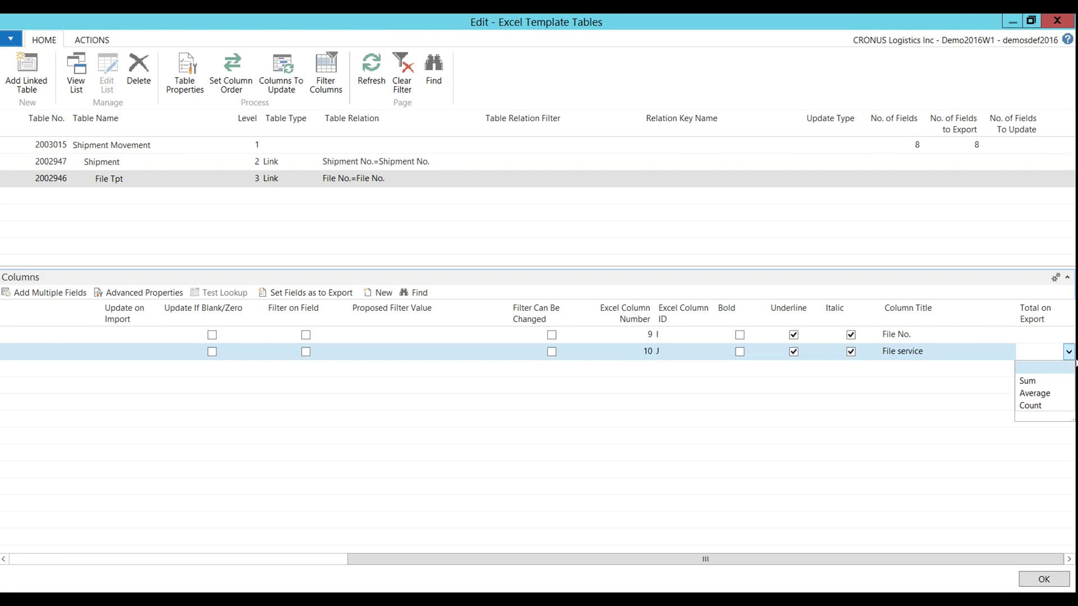
{"action": "left_click", "coordinate": [1037, 380]}
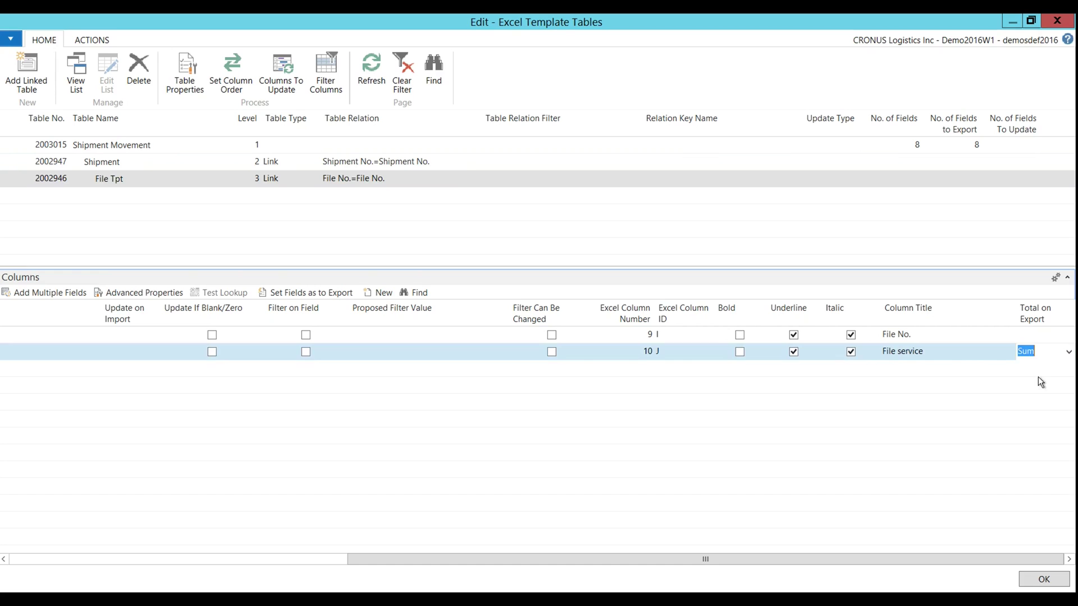
{"action": "left_click_drag", "start_coordinate": [941, 563], "coordinate": [494, 578]}
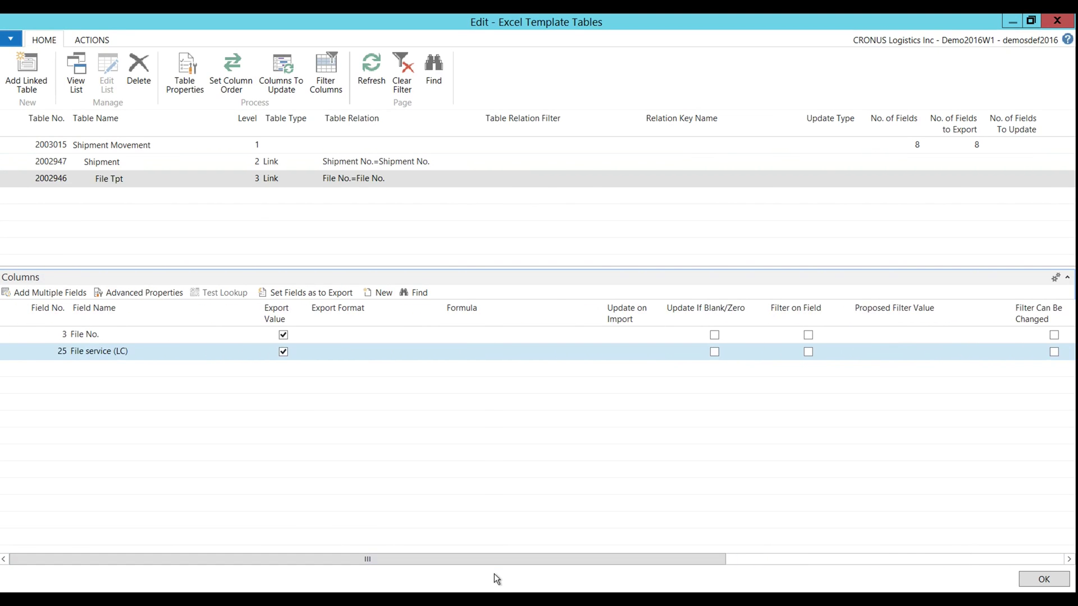
{"action": "left_click", "coordinate": [1043, 580]}
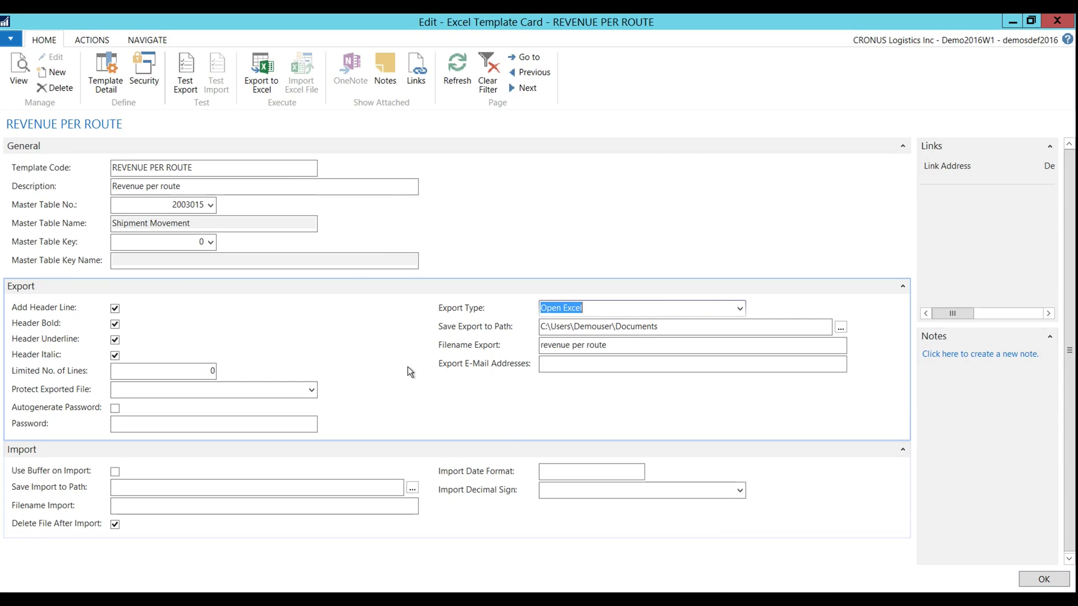
Start the template's export to Excel and filter the shipment movement Status on Executed.
{"action": "left_click", "coordinate": [272, 89]}
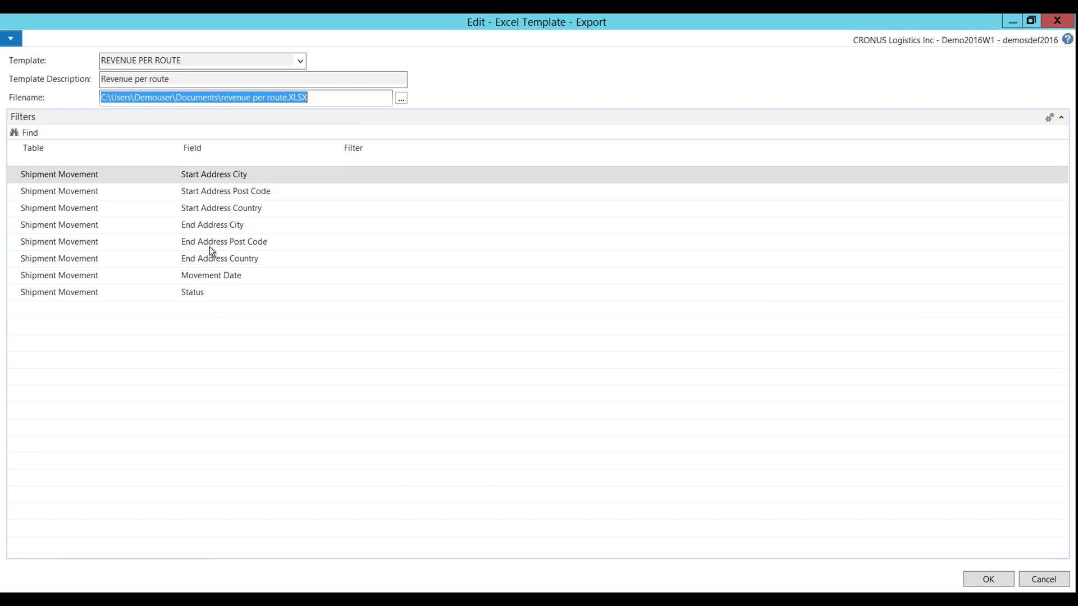
{"action": "left_click", "coordinate": [354, 300]}
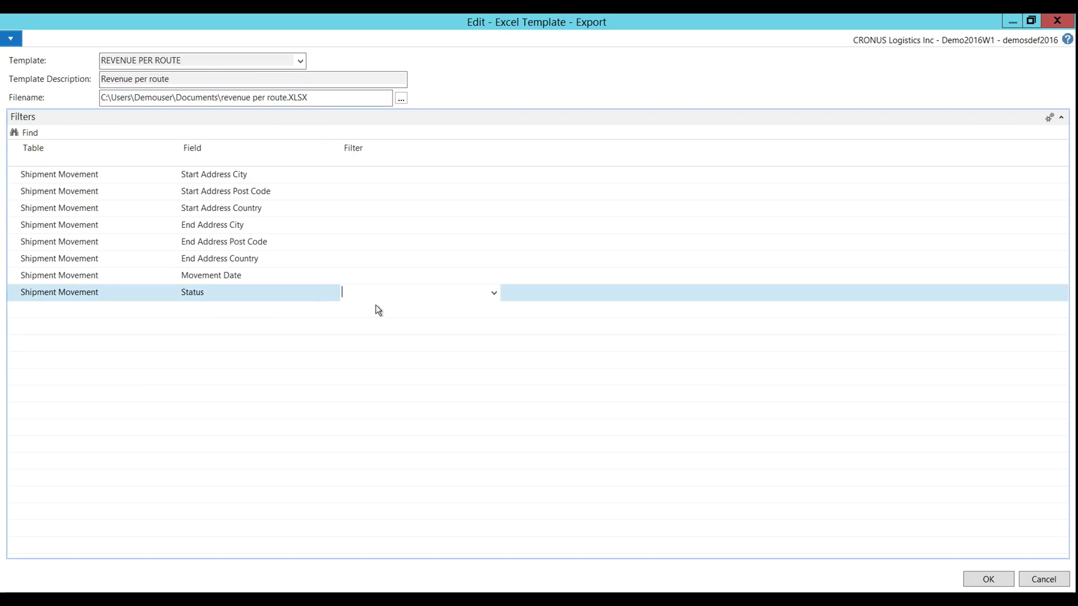
{"action": "left_click", "coordinate": [494, 293]}
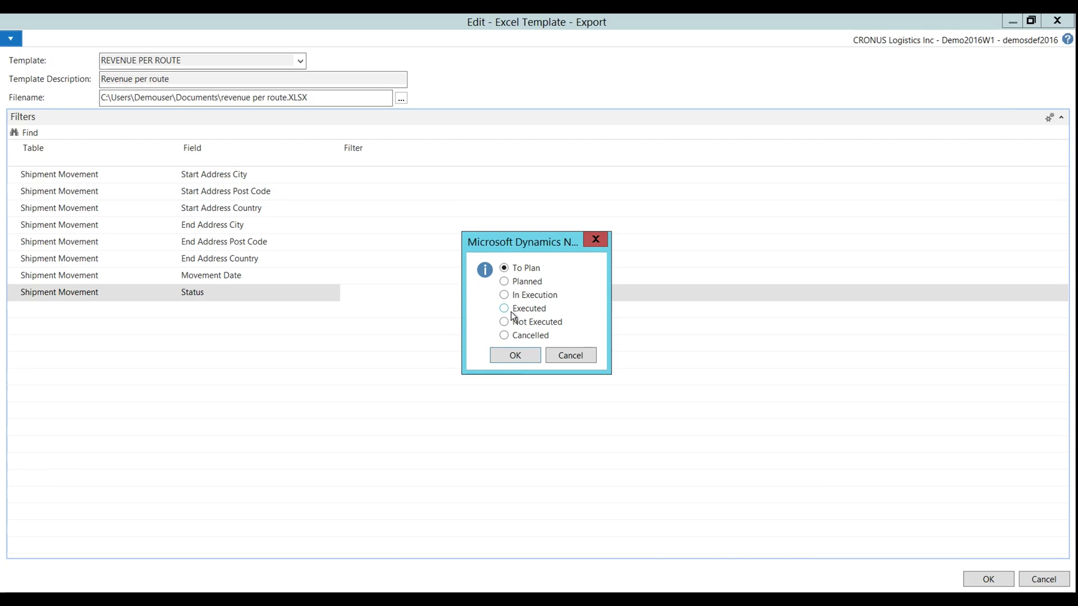
{"action": "left_click", "coordinate": [512, 309]}
{"action": "left_click", "coordinate": [512, 357]}
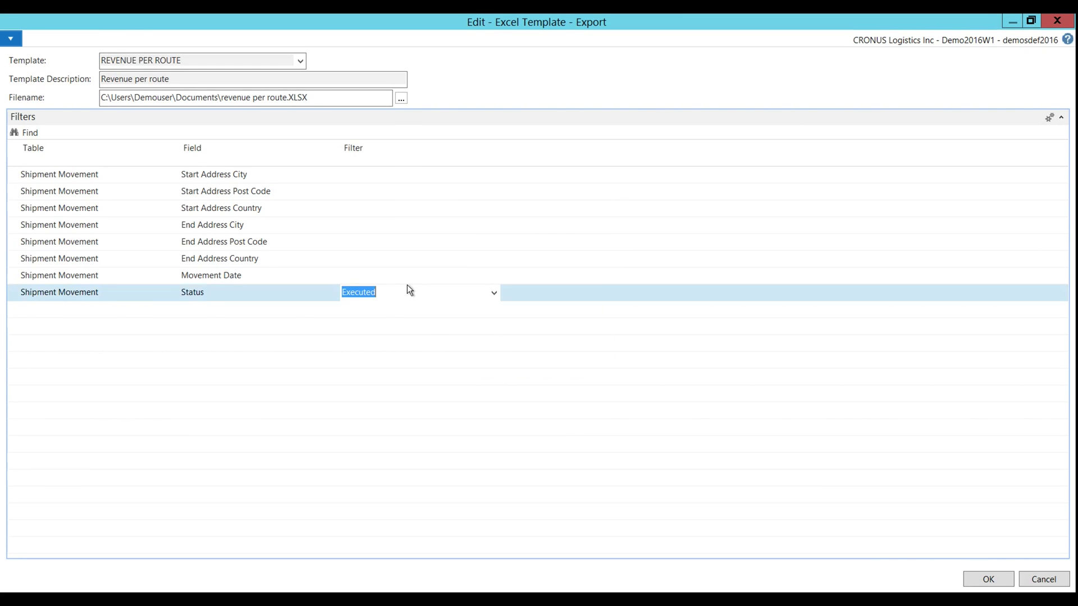
Filter the Movement Date on 01/01/16.. for the export.
{"action": "key", "text": "Up"}
{"action": "type", "text": "01"}
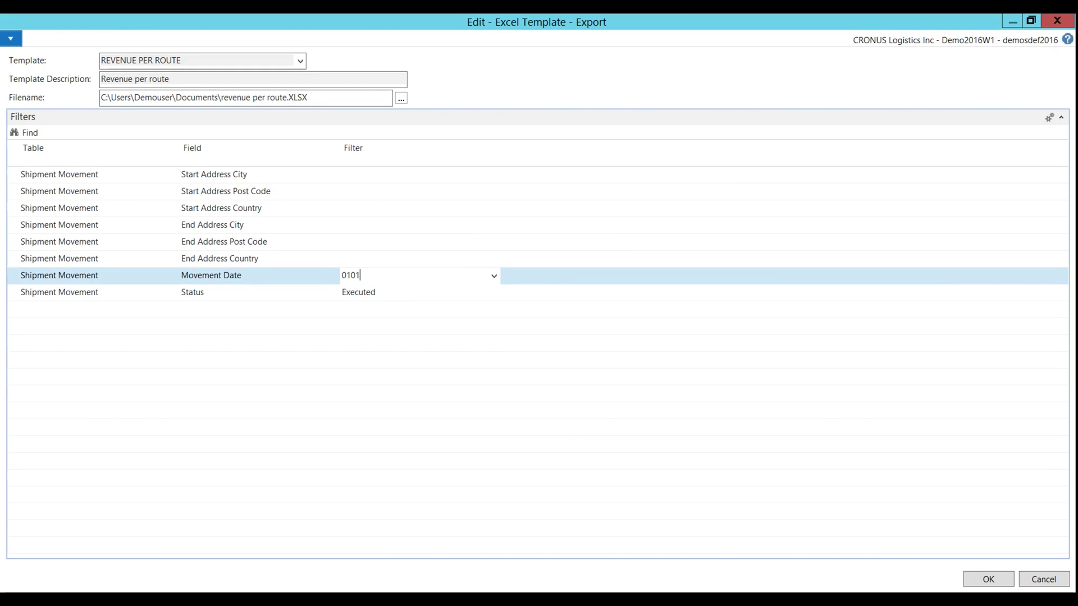
{"action": "type", "text": "/01/16.."}
{"action": "key", "text": "Up"}
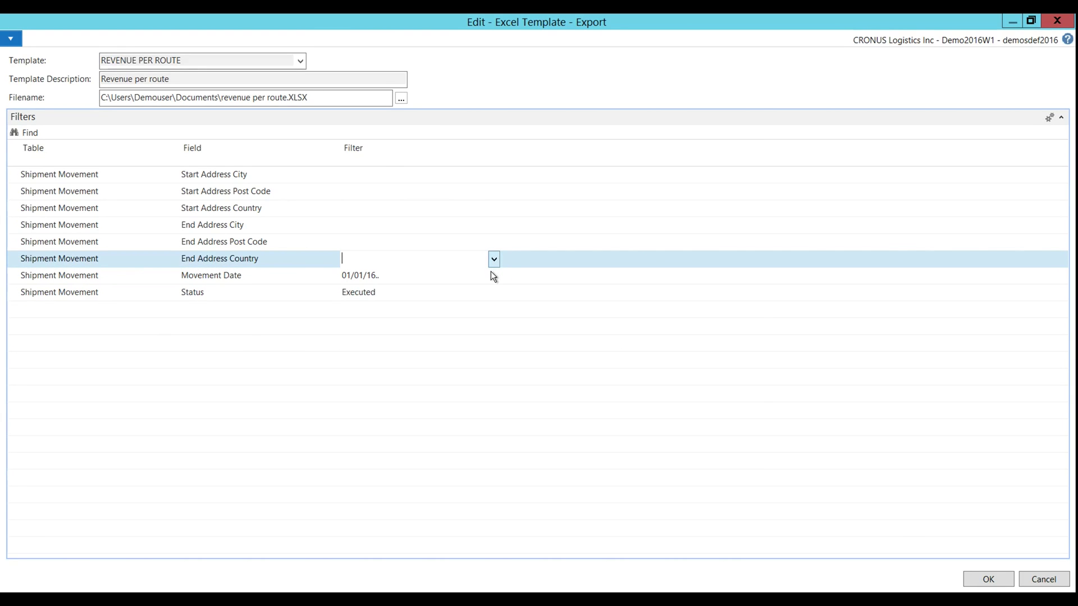
Filter the End Address Country on DE, picking it from the country list.
{"action": "left_click", "coordinate": [493, 260]}
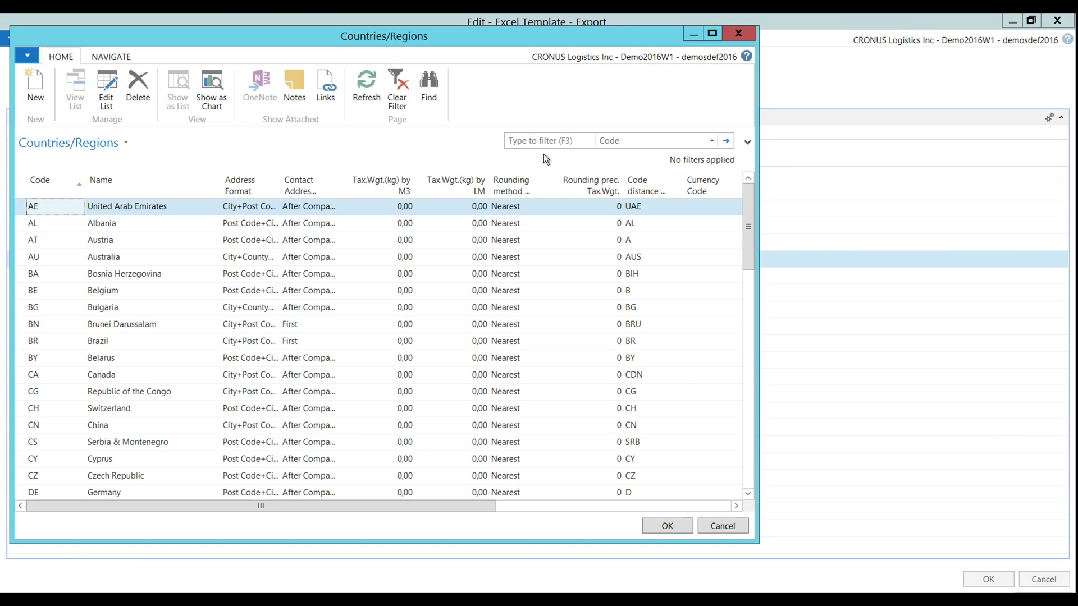
{"action": "left_click", "coordinate": [544, 141]}
{"action": "type", "text": "DE"}
{"action": "key", "text": "Return"}
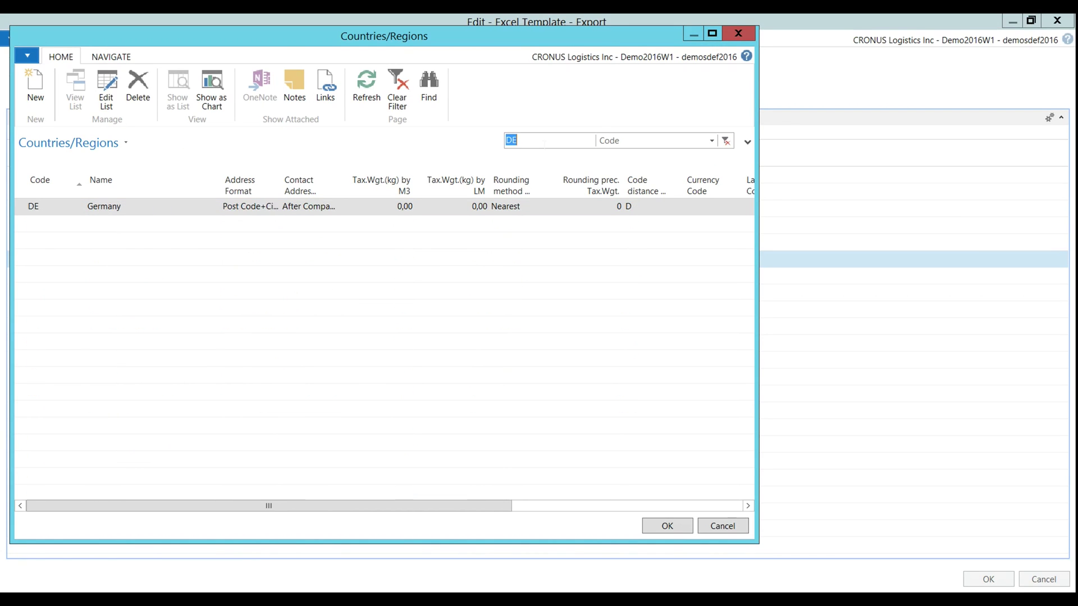
{"action": "left_click", "coordinate": [667, 526]}
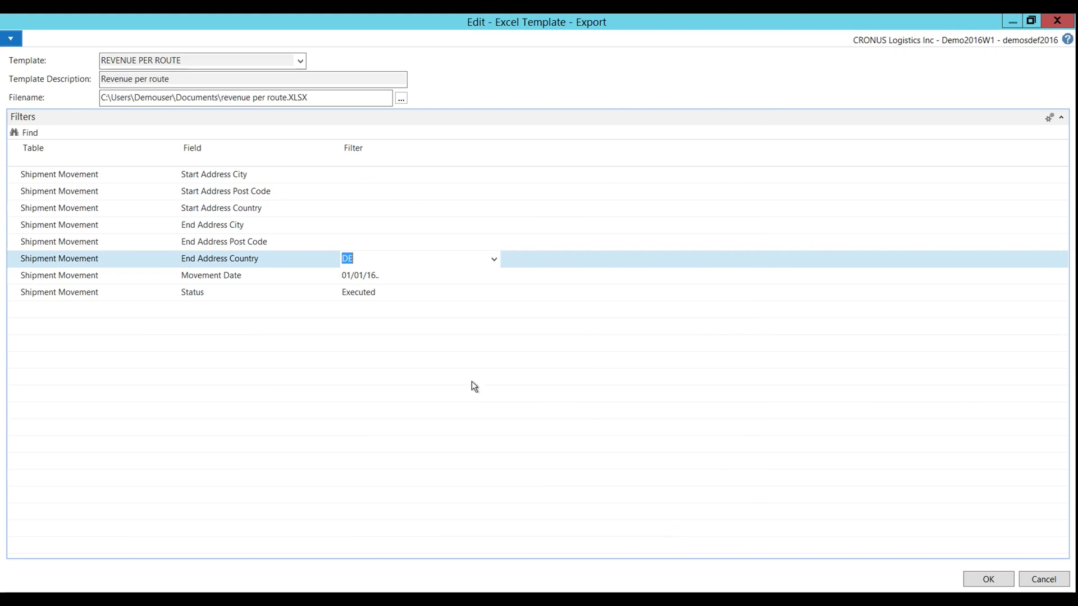
Run the export and select the File service total in cell J7 of the Excel workbook.
{"action": "left_click", "coordinate": [987, 580]}
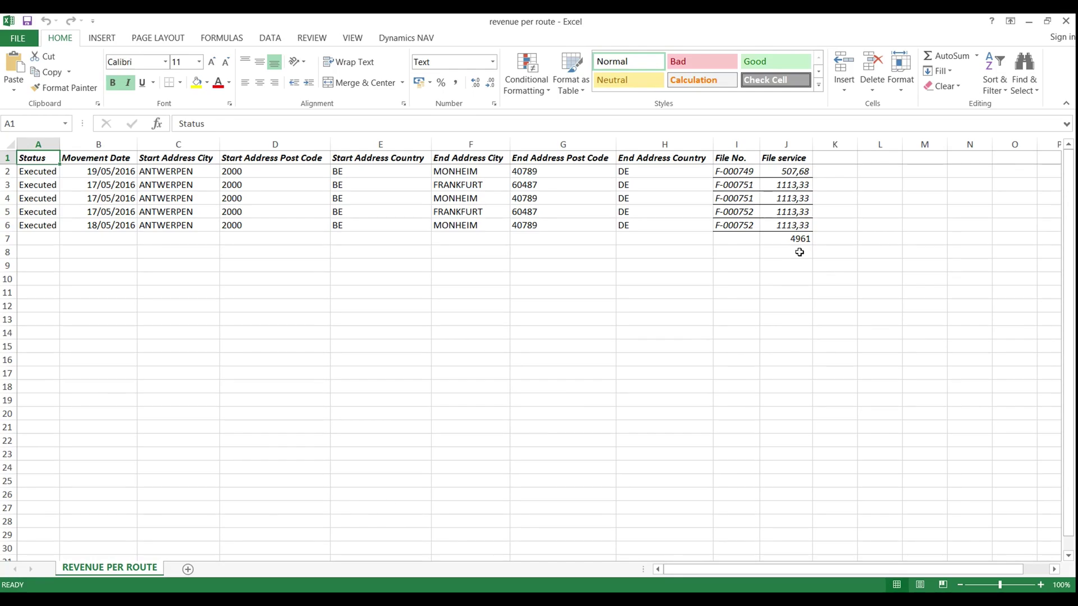
{"action": "key", "text": "ctrl+End"}
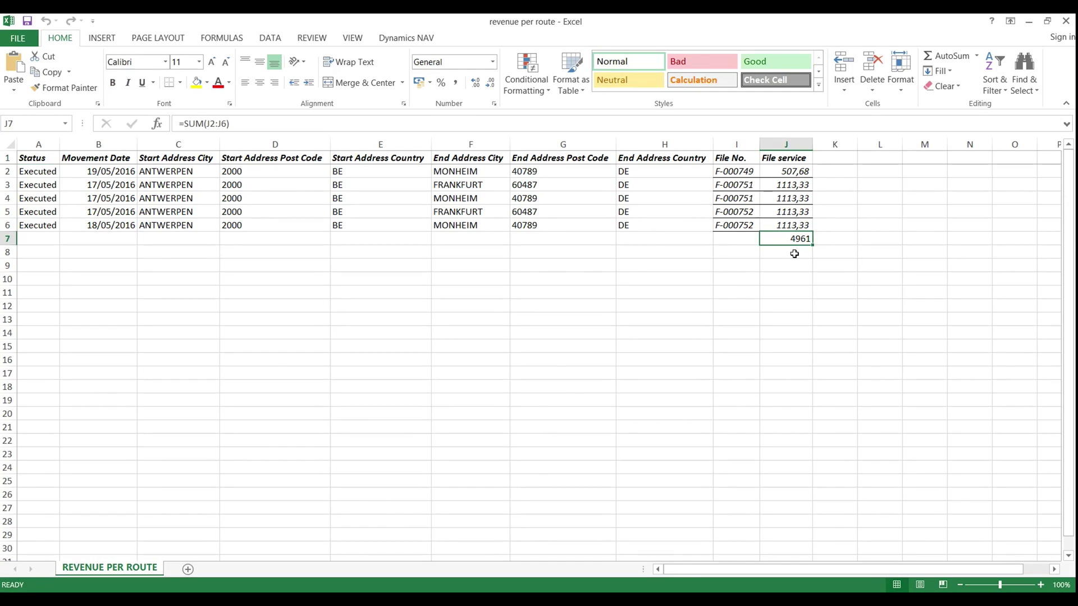